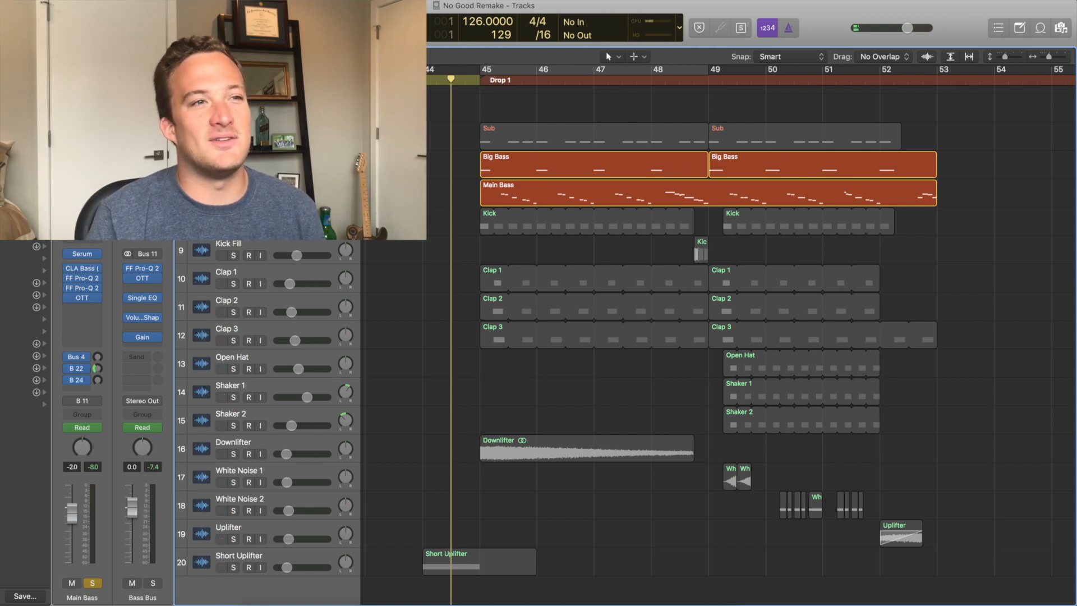
# Step: Place the playhead at bar 45, the start of Drop 1, and play the selected Big Bass and Main Bass regions
pyautogui.click(480, 81)
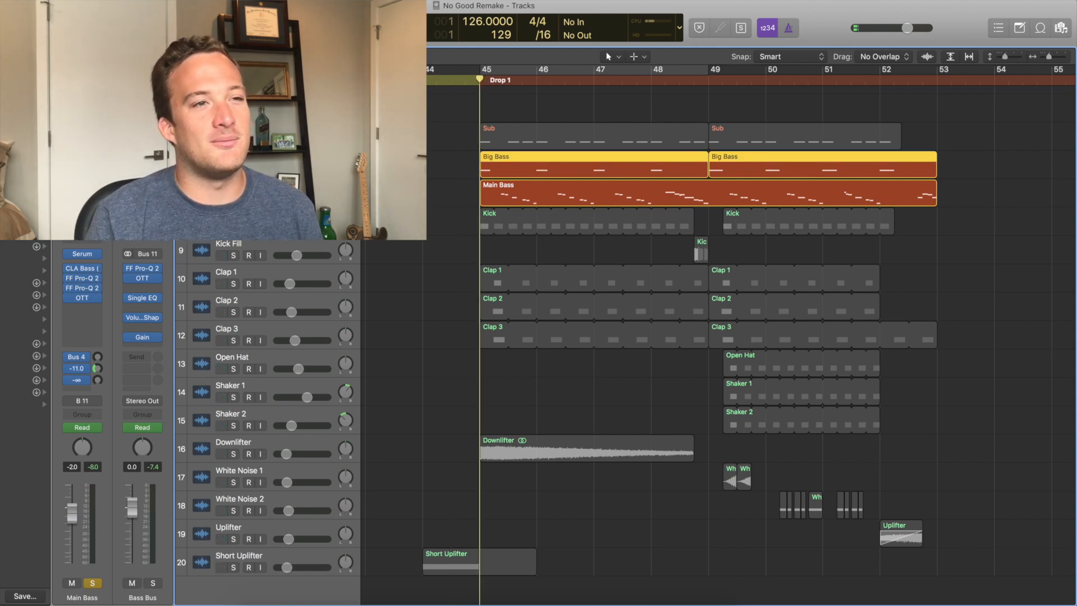
pyautogui.click(484, 158)
pyautogui.press('space')
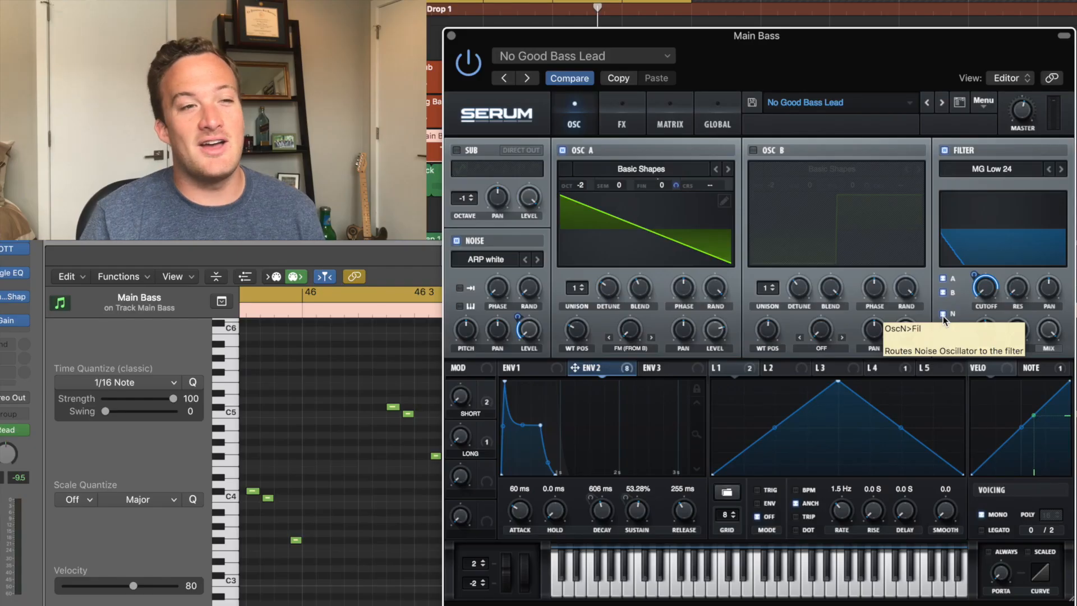
# Step: Switch off the Hyper, Phaser, Distortion and Reverb effects in the Main Bass synth
pyautogui.click(943, 315)
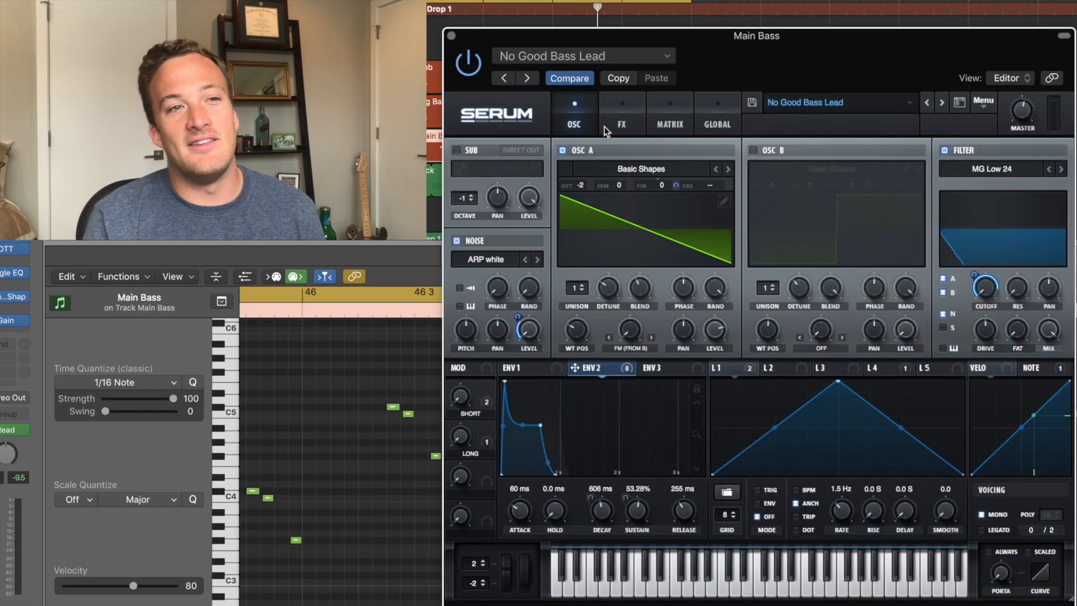
pyautogui.click(620, 119)
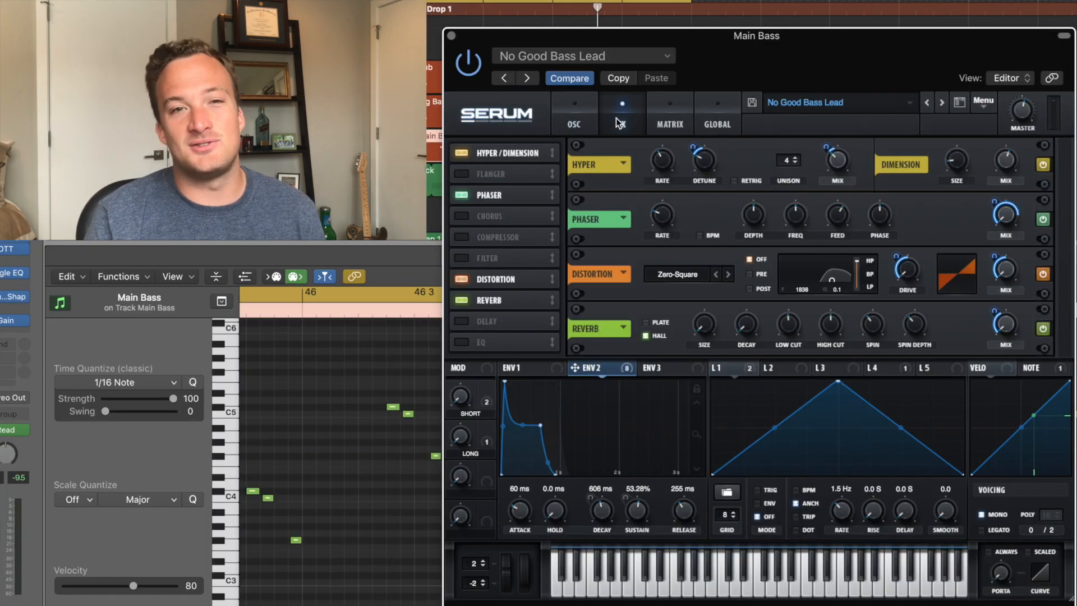
pyautogui.click(1043, 165)
pyautogui.click(1044, 218)
pyautogui.click(1043, 274)
pyautogui.click(1043, 328)
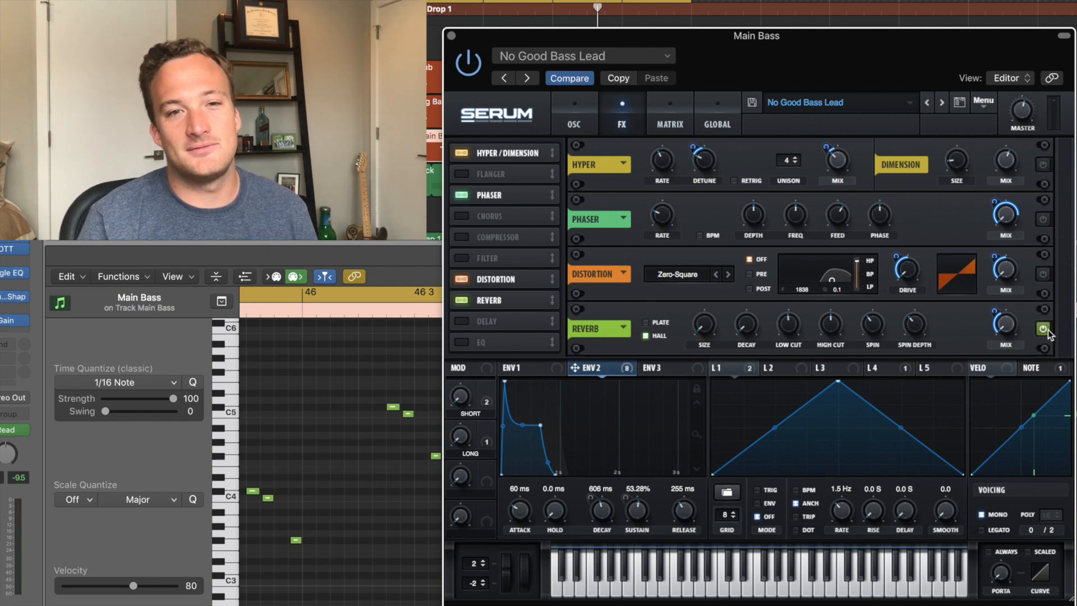
# Step: Re-enable Hyper, Phaser, Distortion and Reverb one after another during playback to hear what each adds to the Main Bass
pyautogui.click(1043, 165)
pyautogui.click(1043, 219)
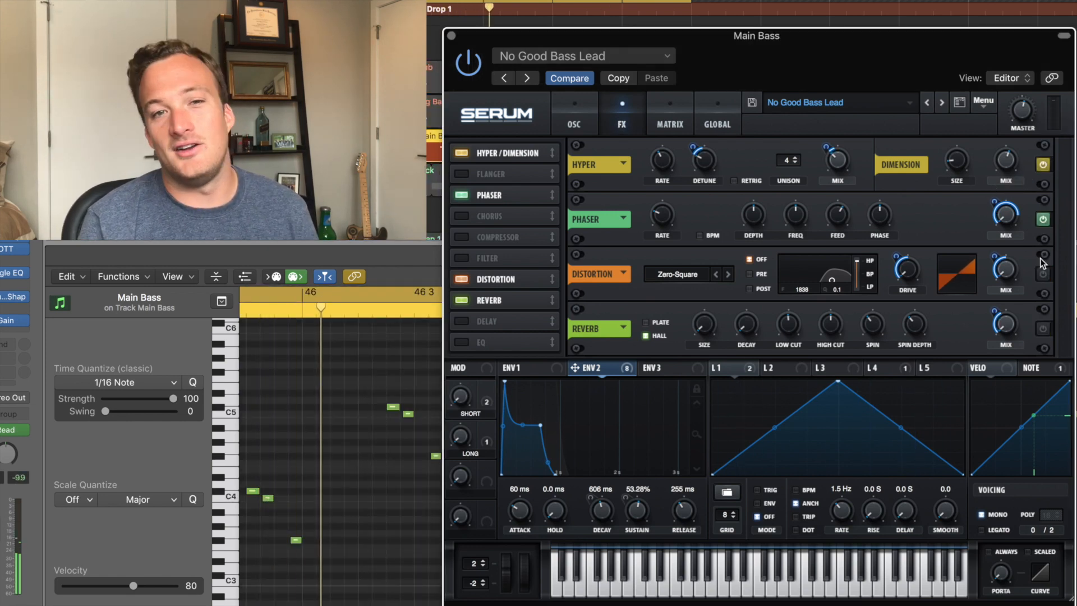
pyautogui.click(1044, 274)
pyautogui.click(1042, 328)
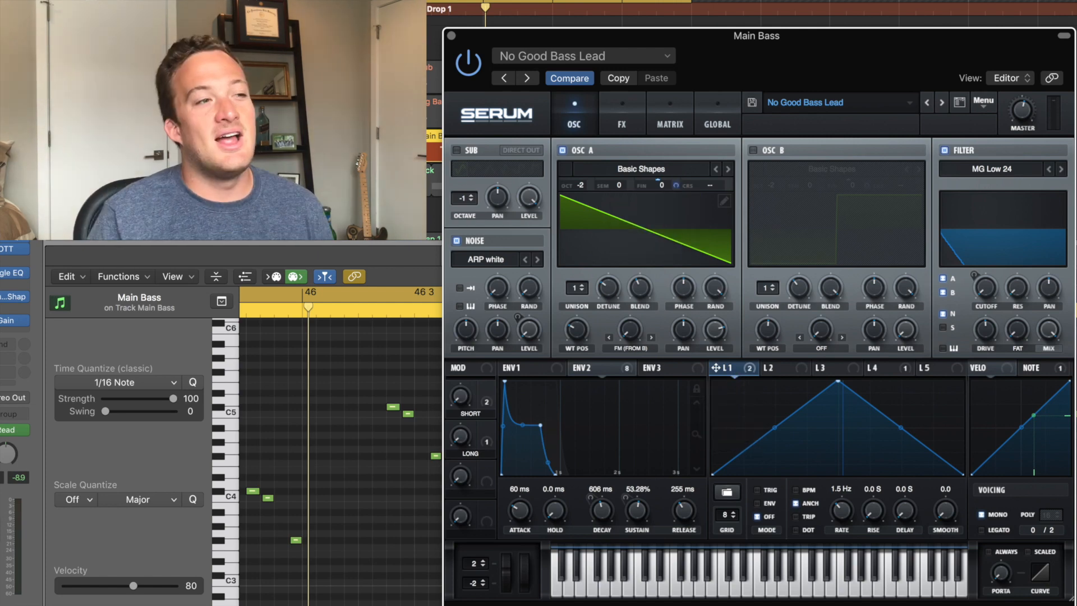
# Step: Open the CLA Bass and first FF Pro-Q 2 inserts on the Main Bass track and inspect their settings
pyautogui.click(12, 225)
pyautogui.moveTo(55, 1); pyautogui.dragTo(854, 117)
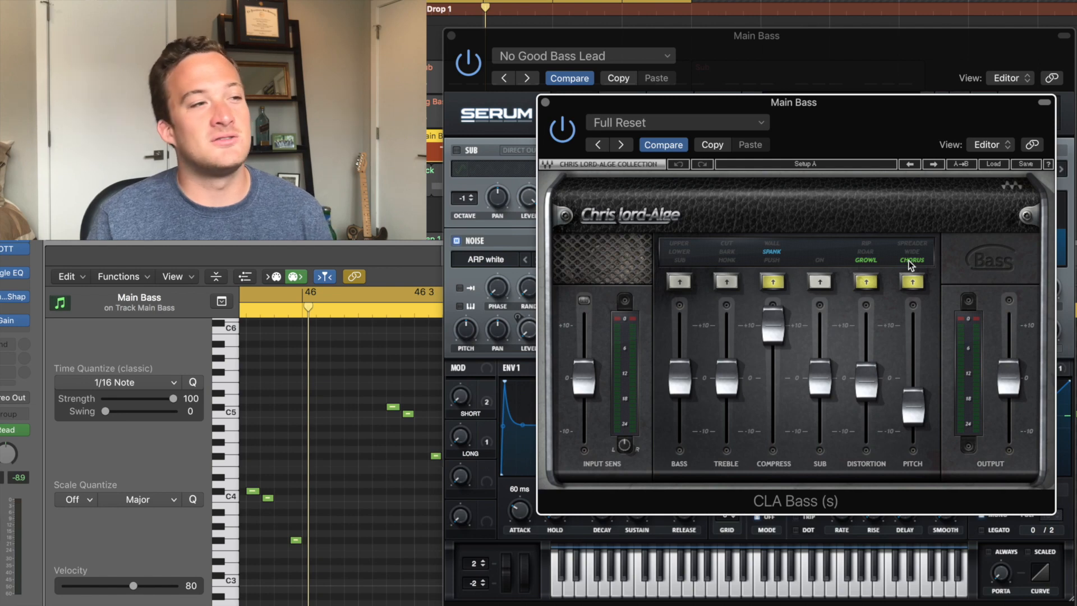
pyautogui.click(13, 225)
pyautogui.moveTo(198, 2); pyautogui.dragTo(978, 138)
pyautogui.moveTo(907, 338)
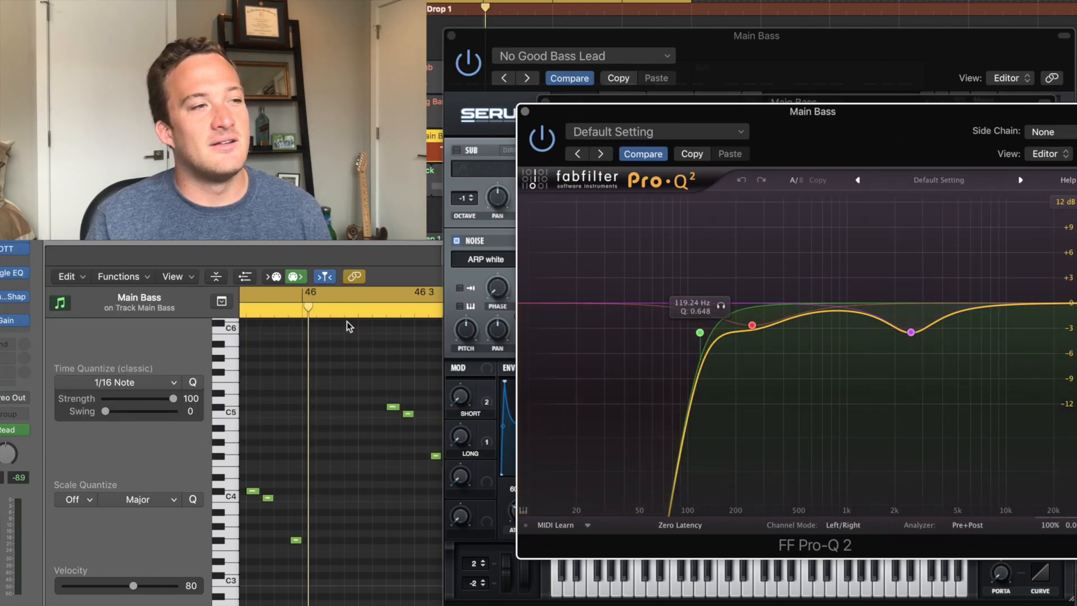
# Step: Inspect the bell cut in the second Main Bass FF Pro-Q 2 and open the track's last insert, OTT
pyautogui.click(13, 225)
pyautogui.moveTo(73, 1); pyautogui.dragTo(831, 112)
pyautogui.click(909, 307)
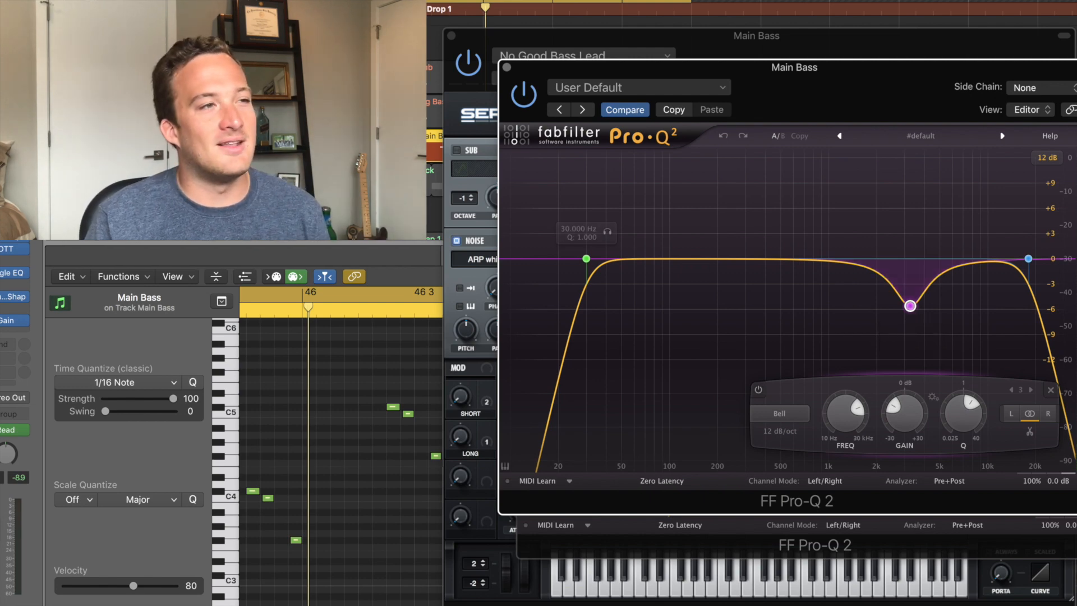
pyautogui.click(8, 250)
pyautogui.moveTo(161, 9); pyautogui.dragTo(974, 142)
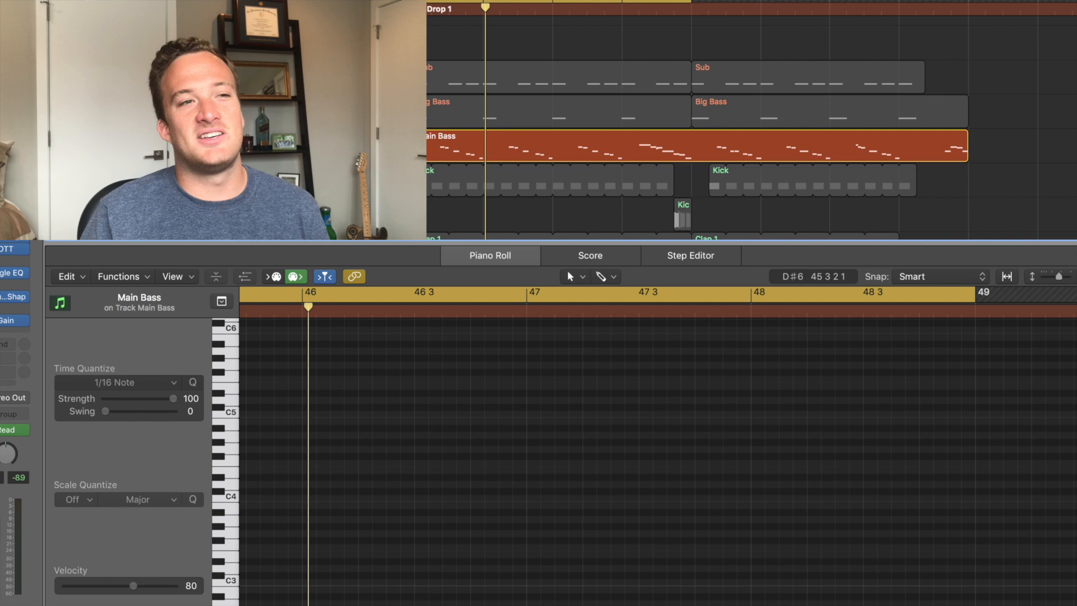
pyautogui.click(568, 138)
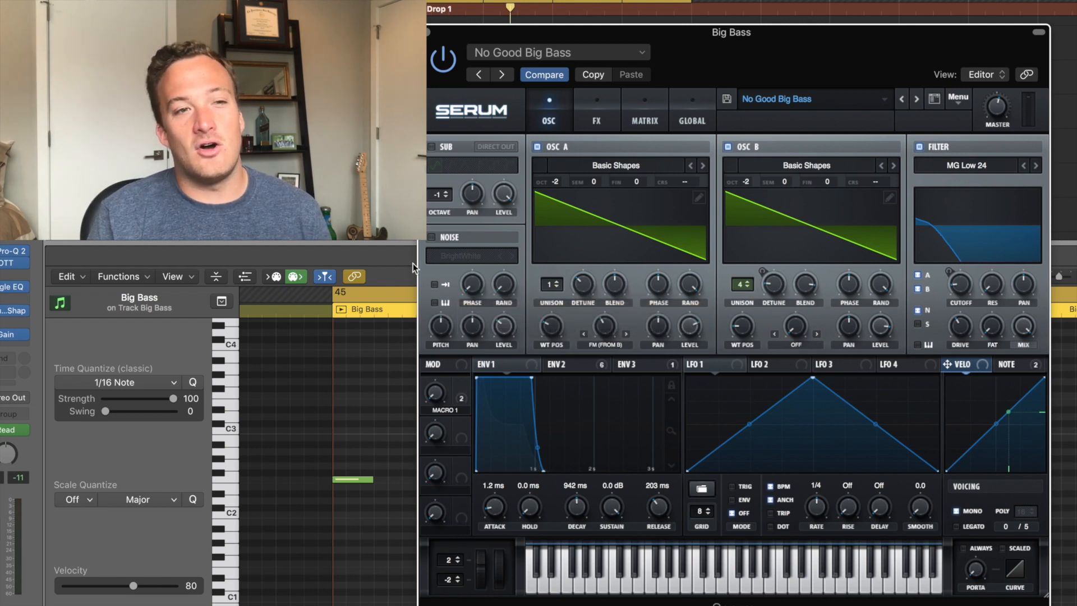
# Step: Review oscillator A's FM (from B) warp mode and Envelope 2's modulation targets in the Big Bass synth
pyautogui.click(602, 348)
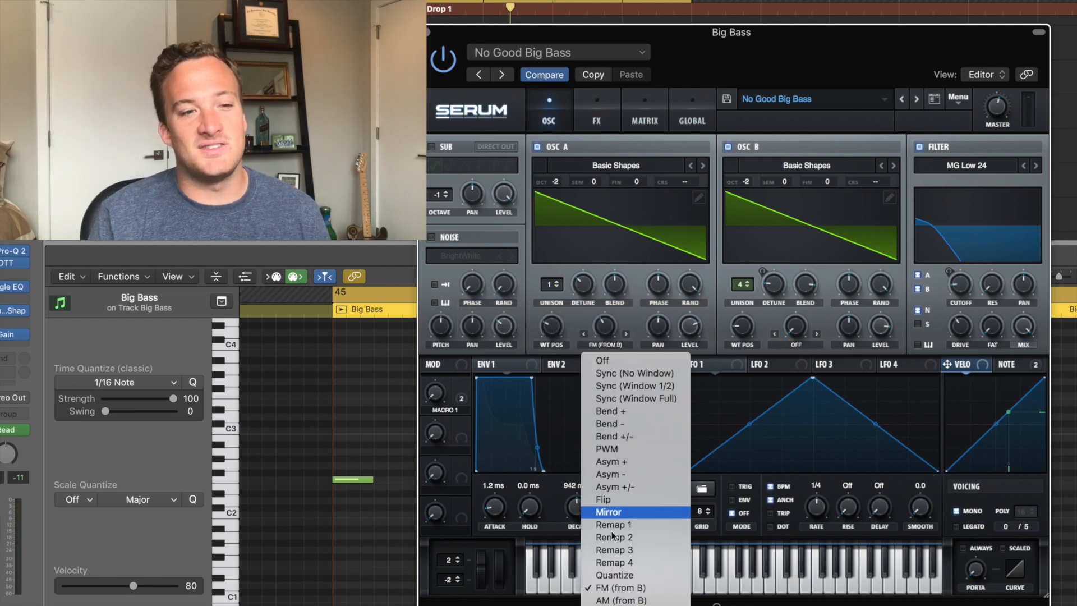
pyautogui.click(621, 588)
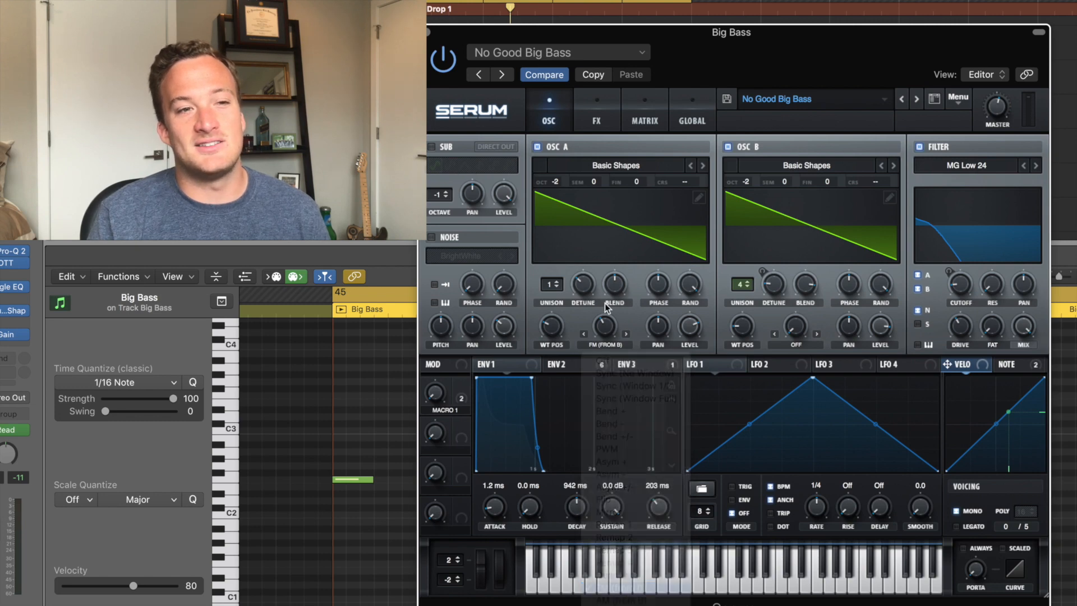
pyautogui.click(561, 365)
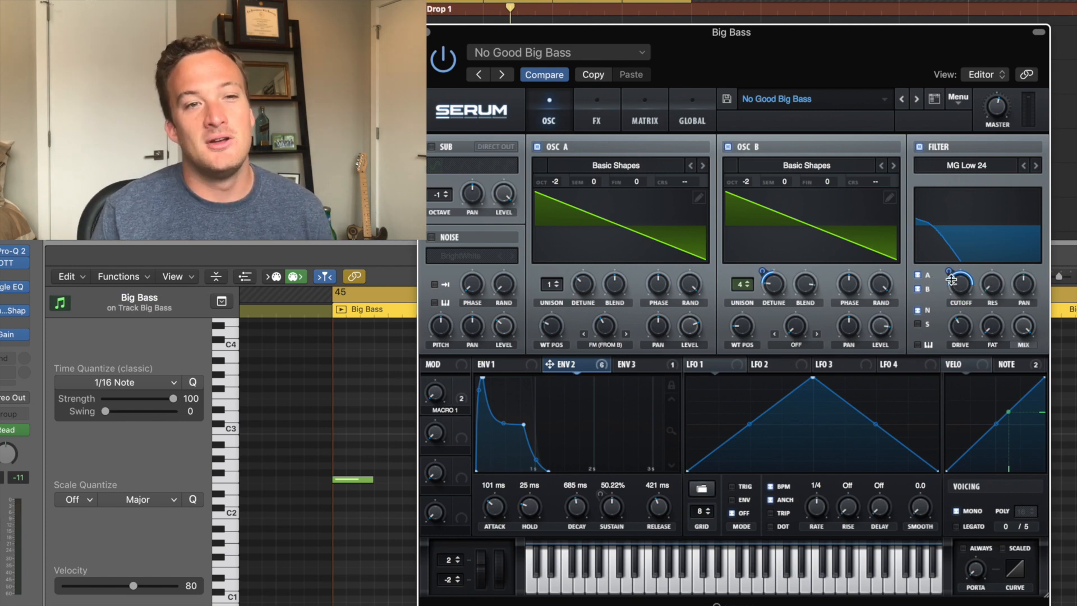
pyautogui.moveTo(771, 289)
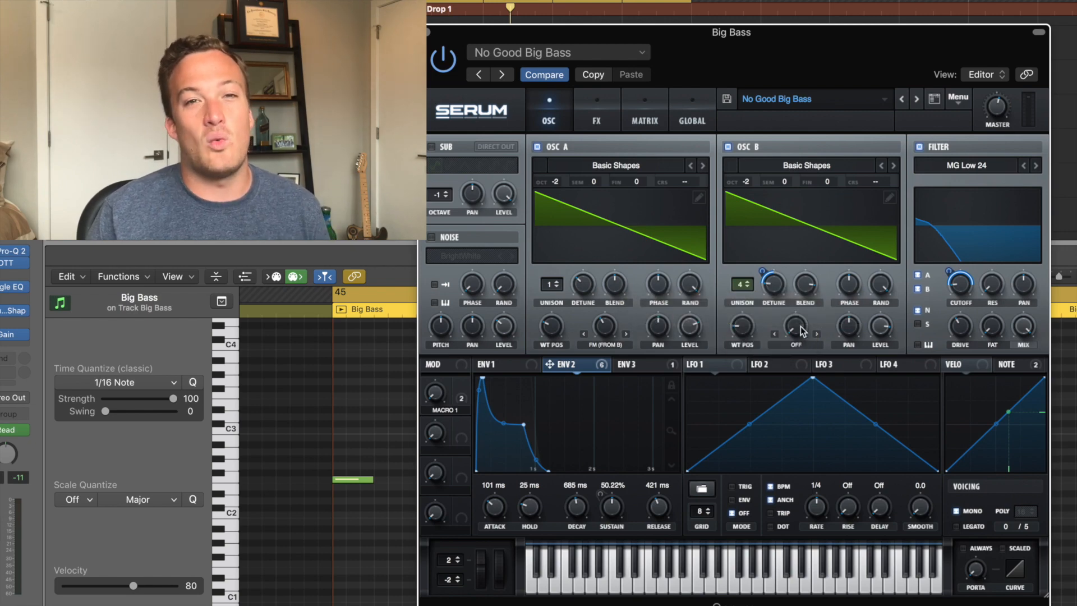
# Step: Examine the Big Bass synth's effects, covering the Formant-I filter type and the Distortion and Reverb settings
pyautogui.click(596, 115)
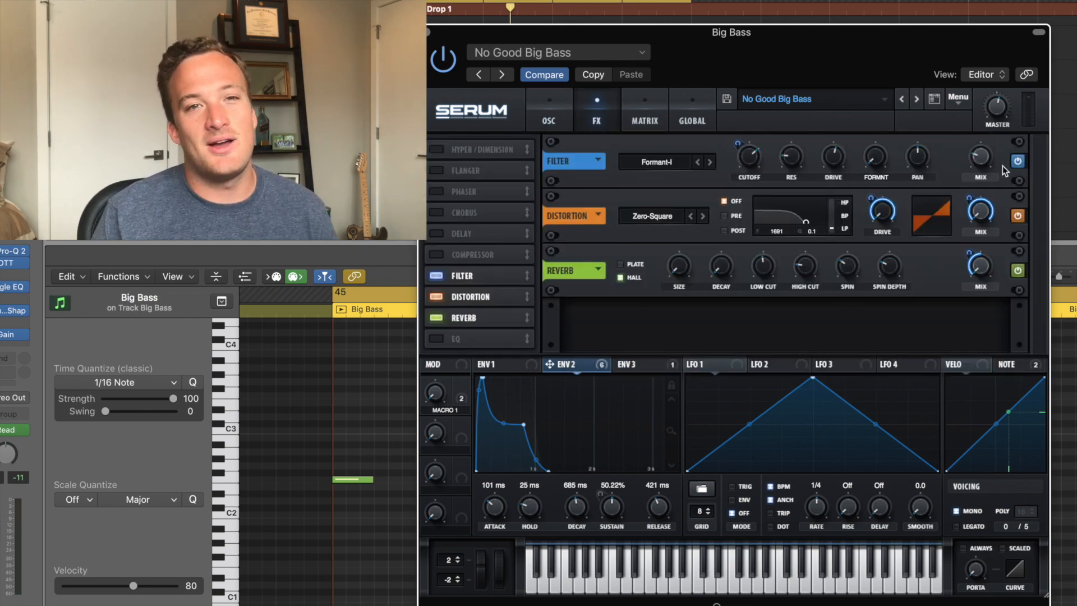
pyautogui.click(643, 163)
pyautogui.moveTo(672, 217)
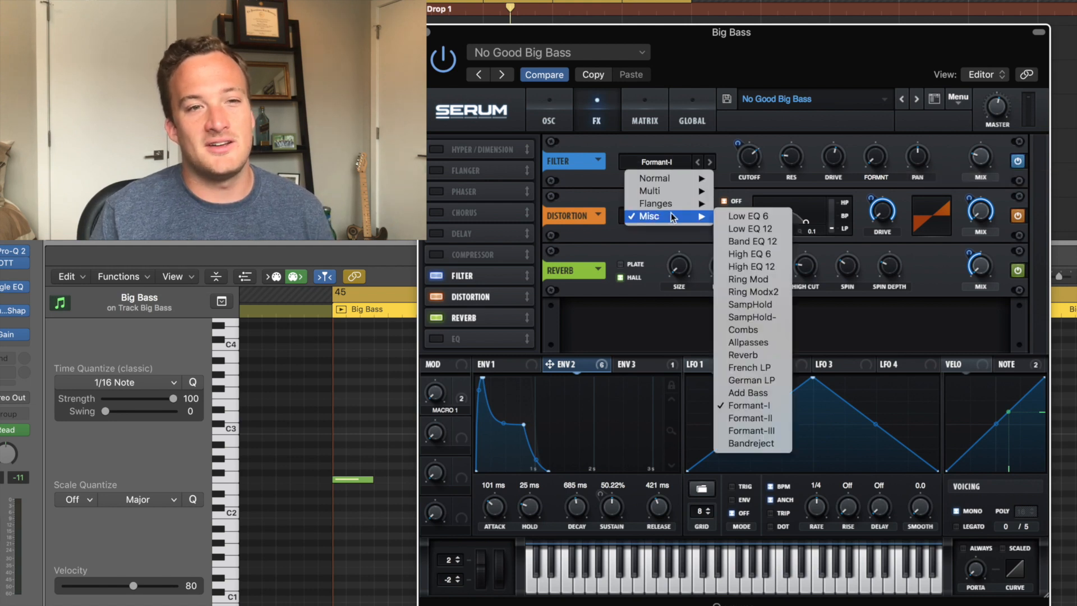
pyautogui.click(765, 403)
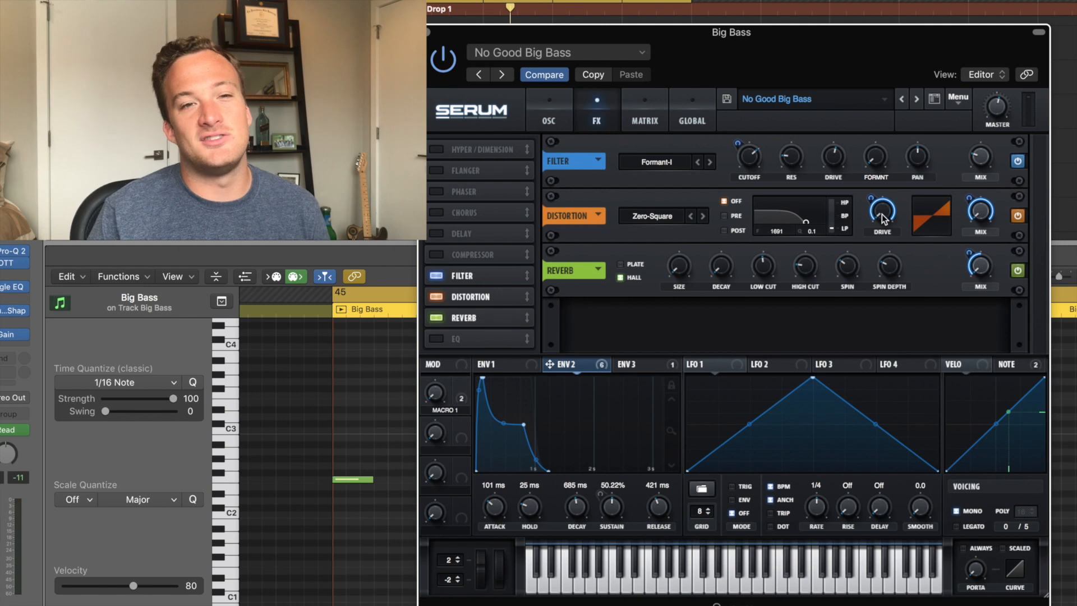
pyautogui.moveTo(882, 218)
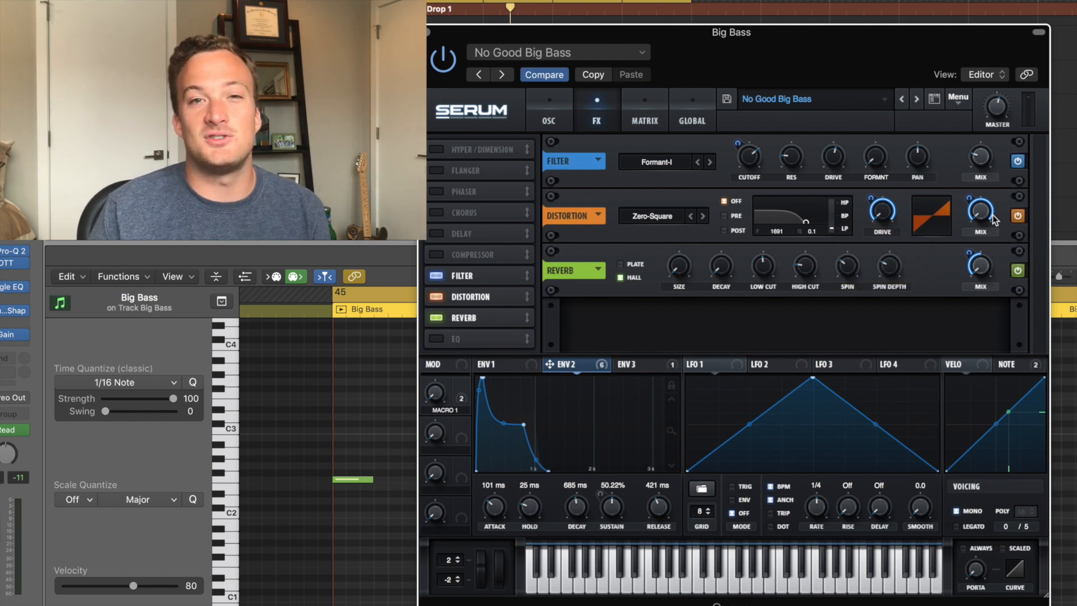
pyautogui.moveTo(993, 219)
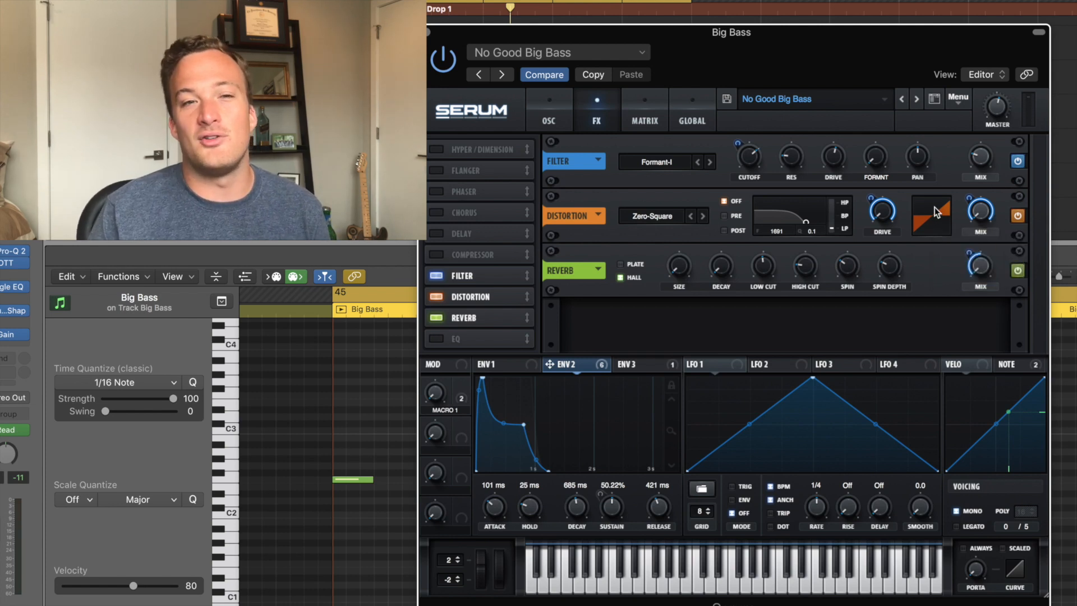
pyautogui.moveTo(978, 269)
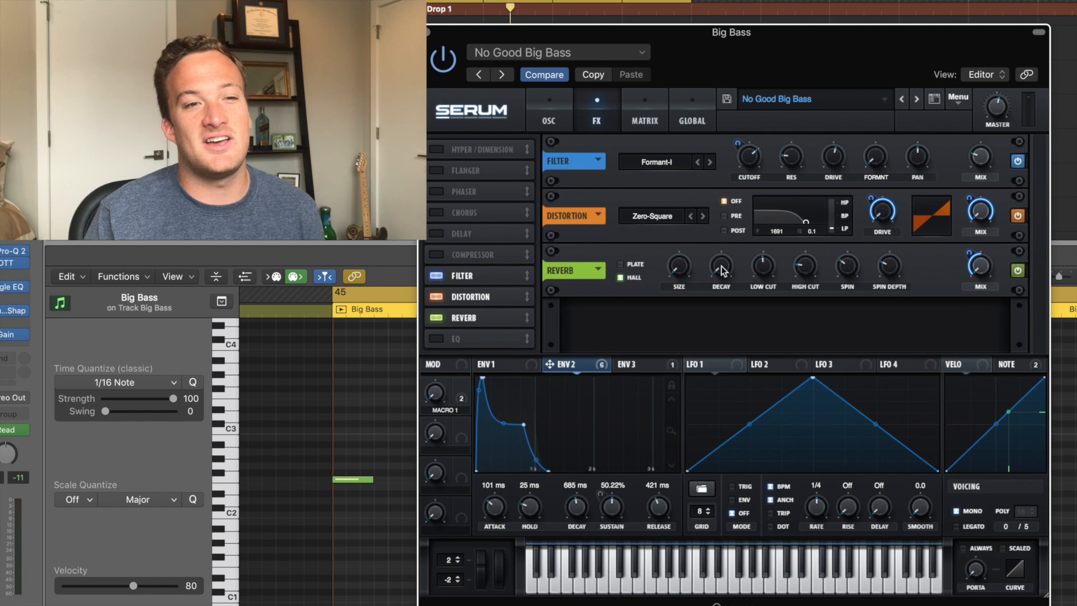
# Step: Return the Big Bass synth to its oscillator page and bring up the track's CLA Bass and FF Pro-Q 2 inserts
pyautogui.click(549, 112)
pyautogui.click(12, 238)
pyautogui.moveTo(63, 0); pyautogui.dragTo(825, 124)
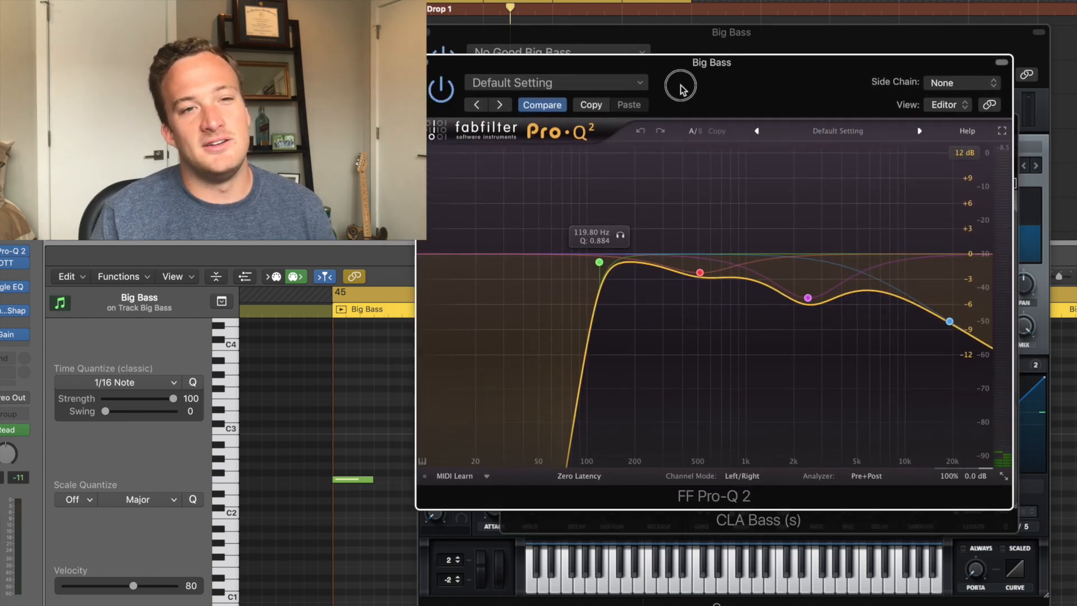
pyautogui.moveTo(681, 85); pyautogui.dragTo(699, 90)
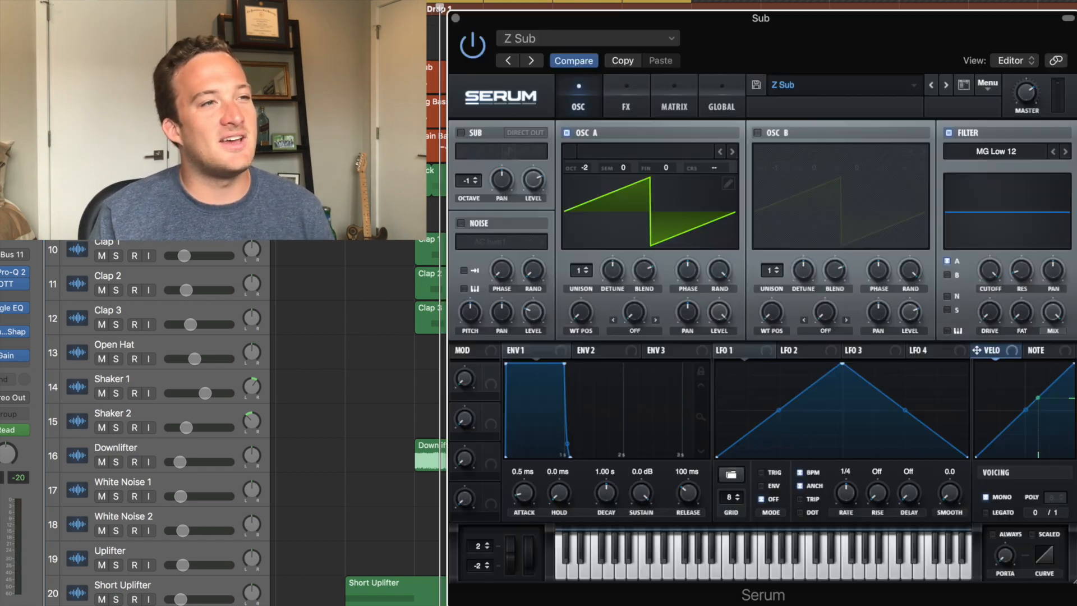
# Step: Leave the Sub synth and play the soloed drum and effects tracks from the start of Drop 1
pyautogui.click(576, 37)
pyautogui.click(472, 143)
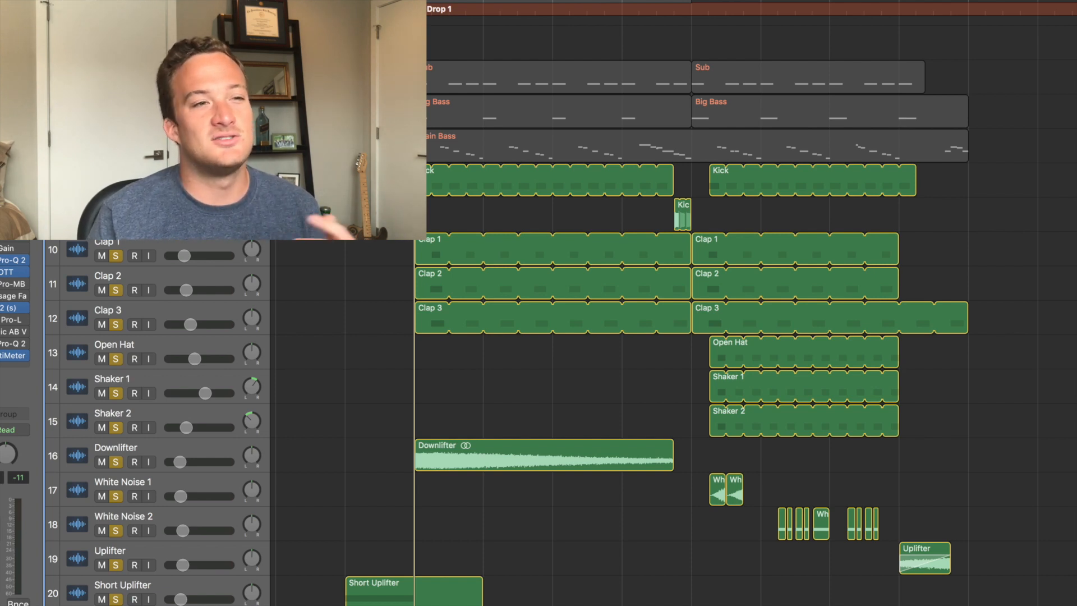
pyautogui.press('space')
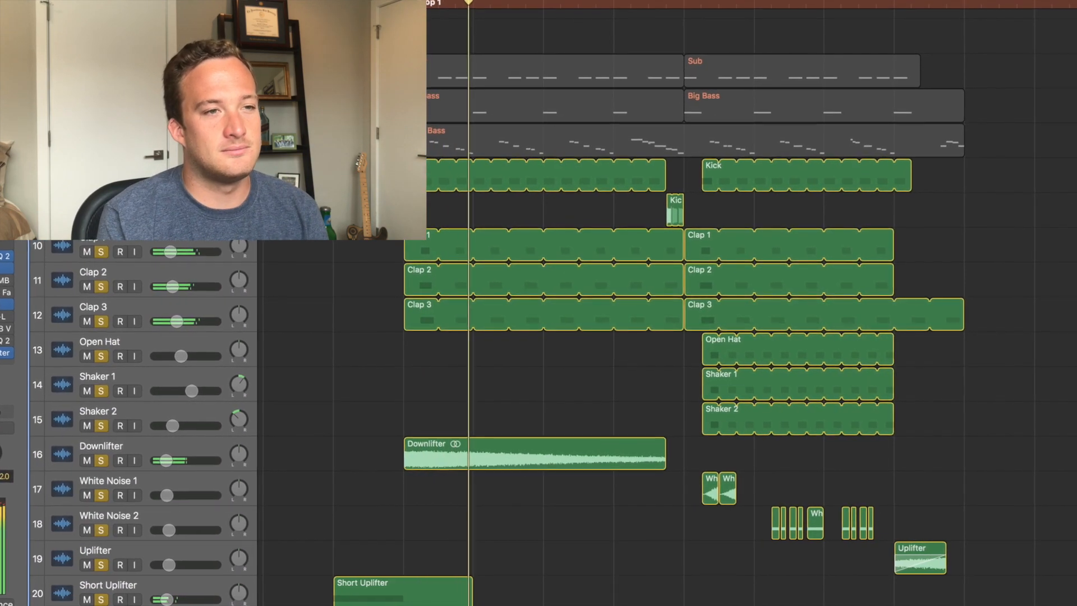